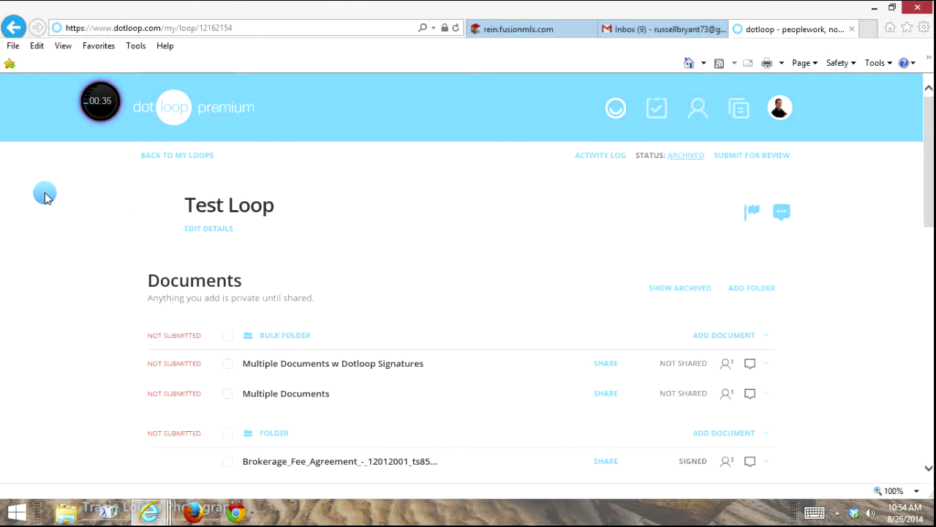
Open Multiple Documents w Dotloop Signatures, check its last-page signature and whether the document can be split, and return to the loop.
{"action": "left_click", "coordinate": [306, 371]}
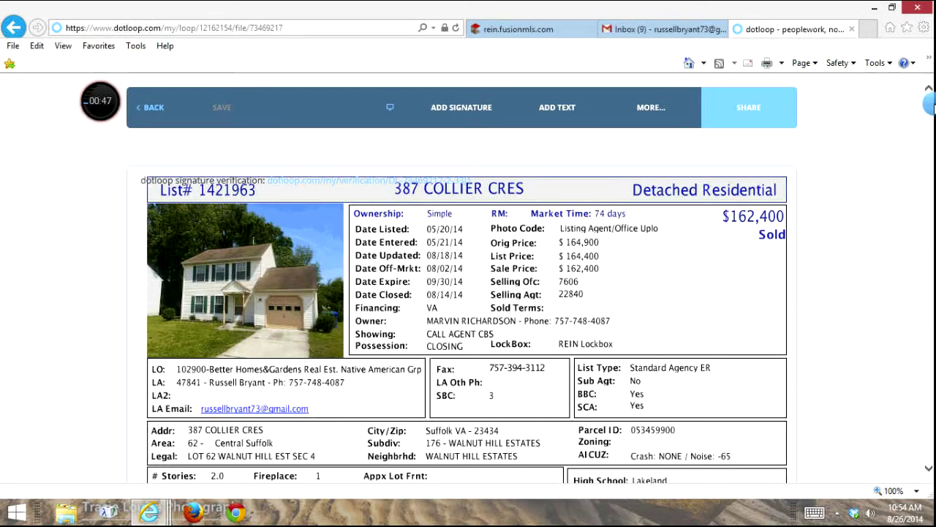
{"action": "left_click_drag", "start_coordinate": [929, 106], "coordinate": [925, 458]}
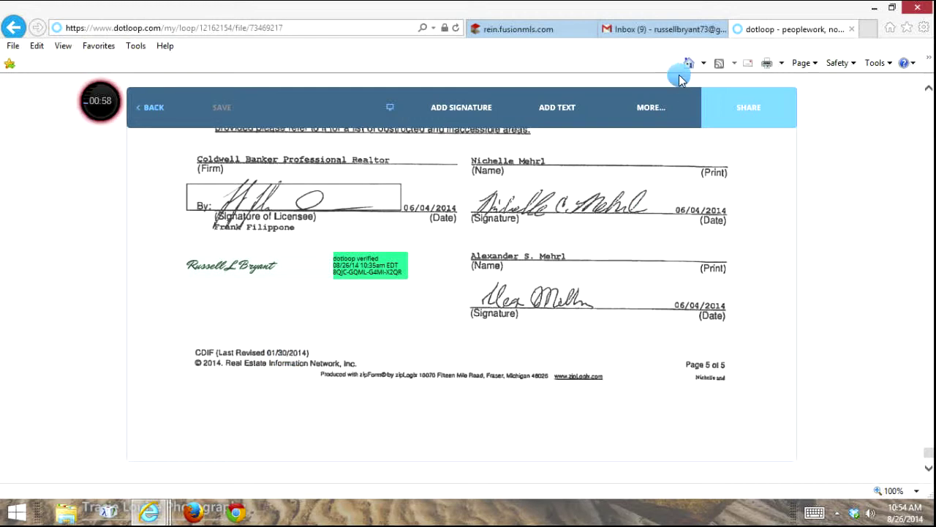
{"action": "left_click", "coordinate": [644, 110]}
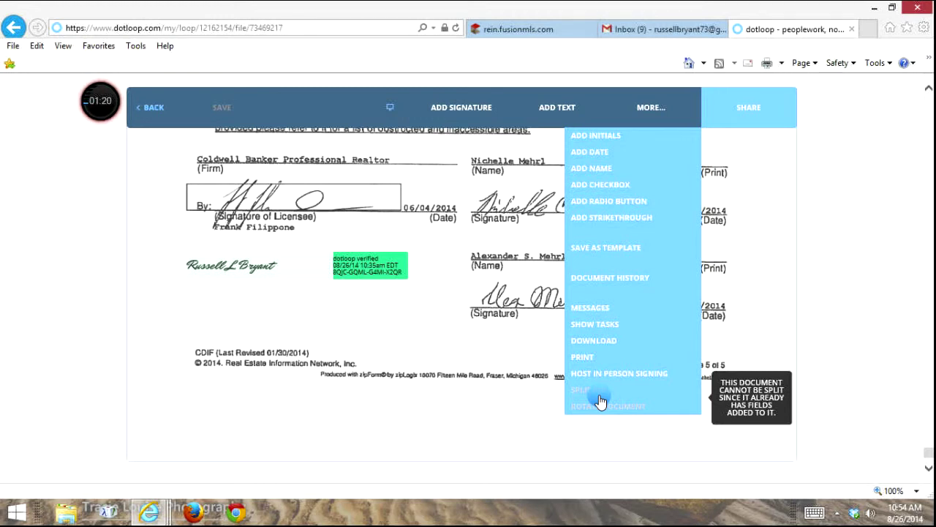
{"action": "left_click", "coordinate": [152, 108]}
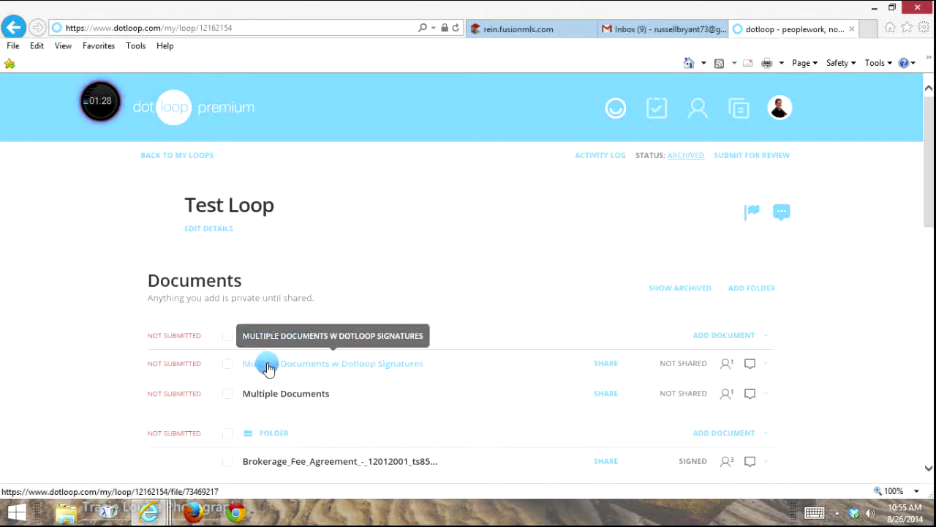
Copy Multiple Documents w Dotloop Signatures as a flat PDF into the Bulk Folder of Test Loop, finding the loop by searching for "test".
{"action": "left_click", "coordinate": [772, 366]}
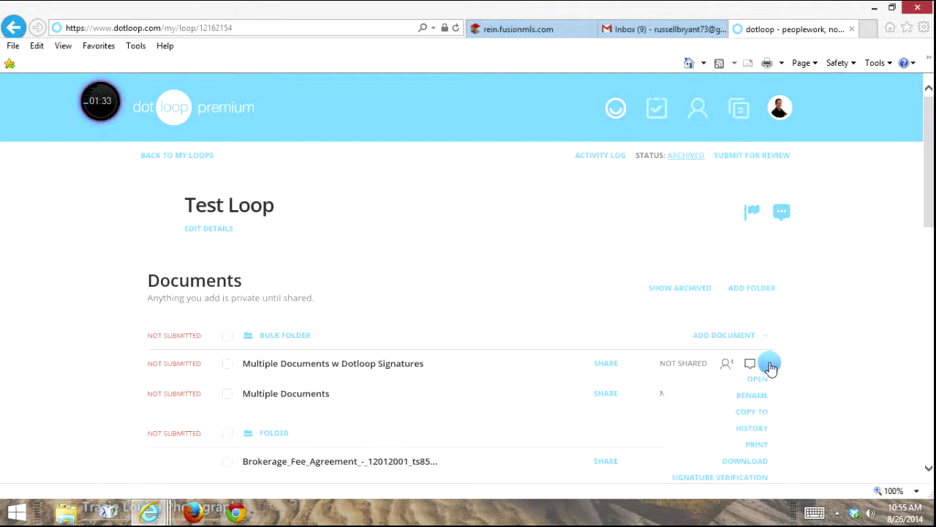
{"action": "left_click", "coordinate": [752, 413]}
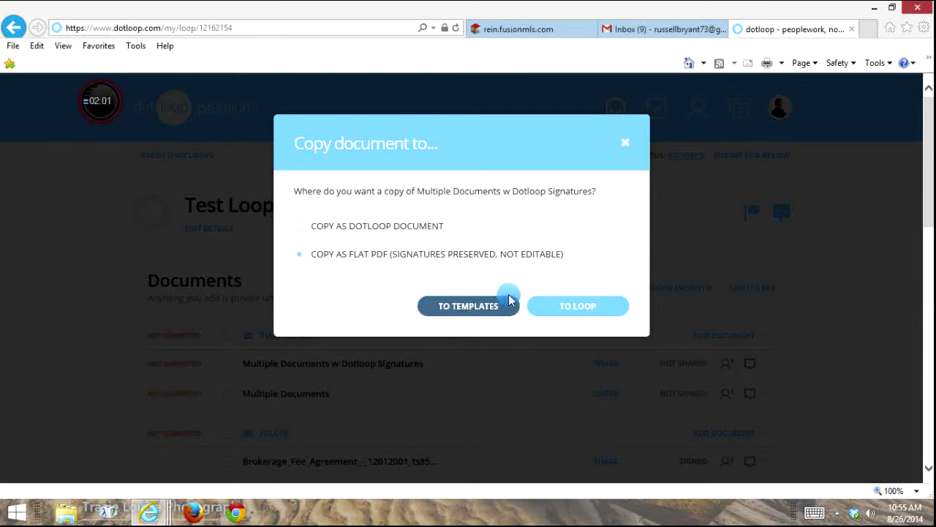
{"action": "left_click", "coordinate": [571, 315]}
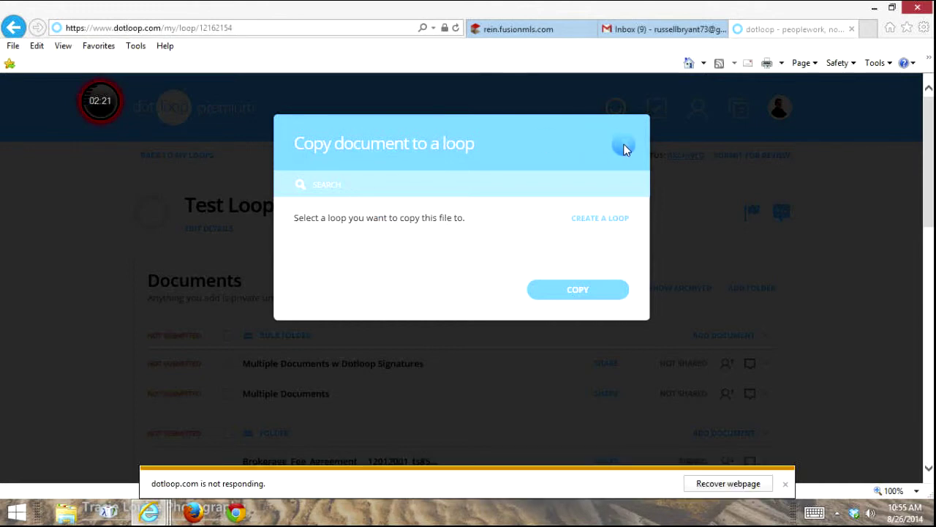
{"action": "left_click", "coordinate": [785, 484]}
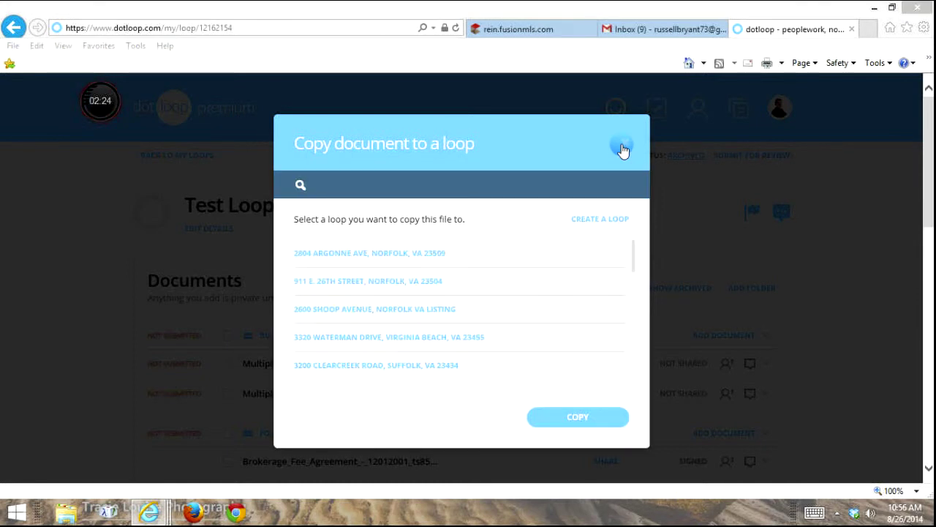
{"action": "left_click", "coordinate": [422, 180]}
{"action": "type", "text": "test"}
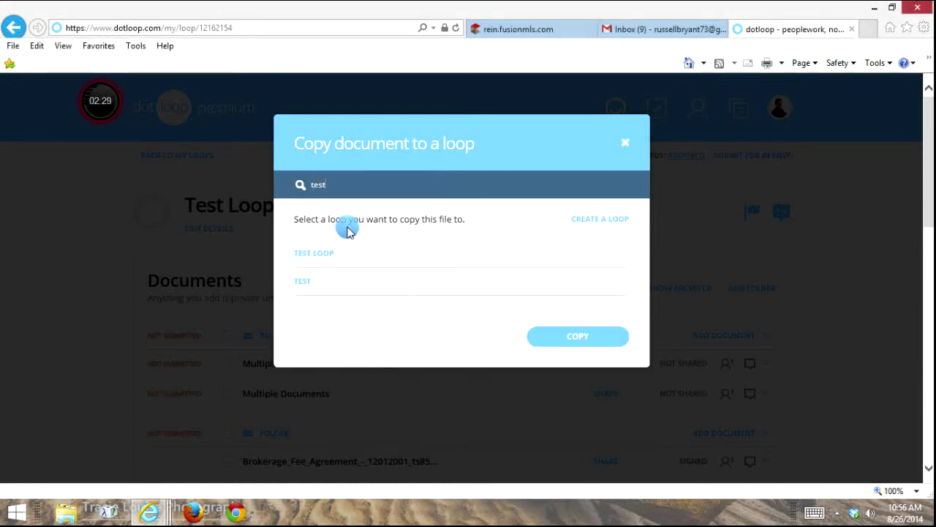
{"action": "left_click", "coordinate": [312, 254]}
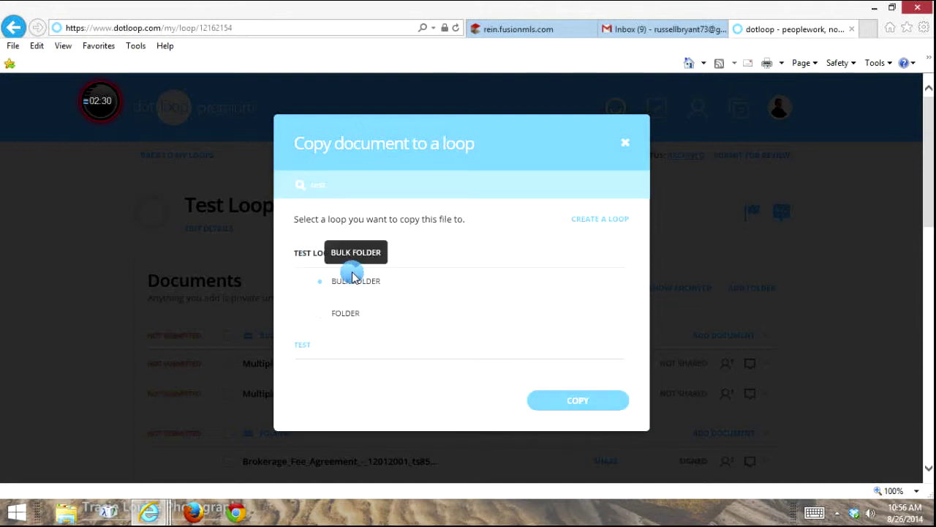
{"action": "left_click", "coordinate": [575, 404]}
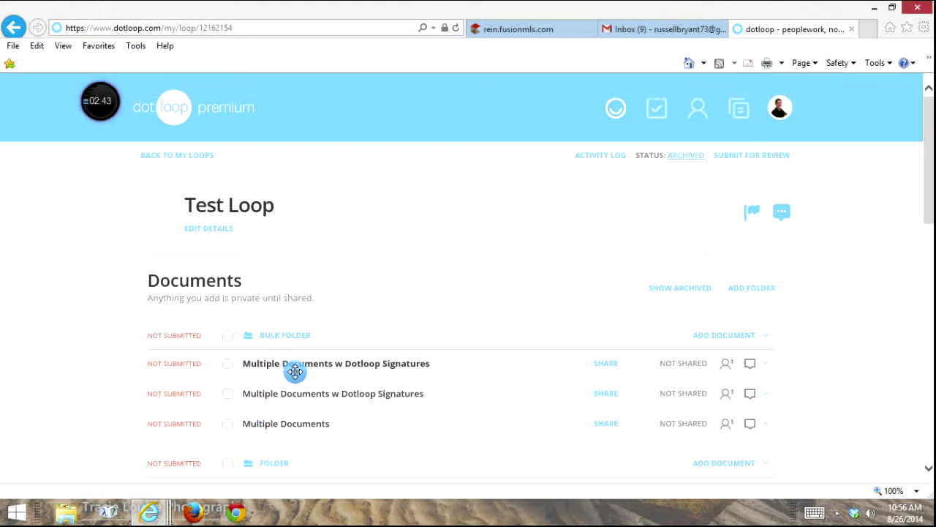
Open the flat PDF copy in the Bulk Folder and check its last-page signature and the available document options.
{"action": "left_click", "coordinate": [304, 366]}
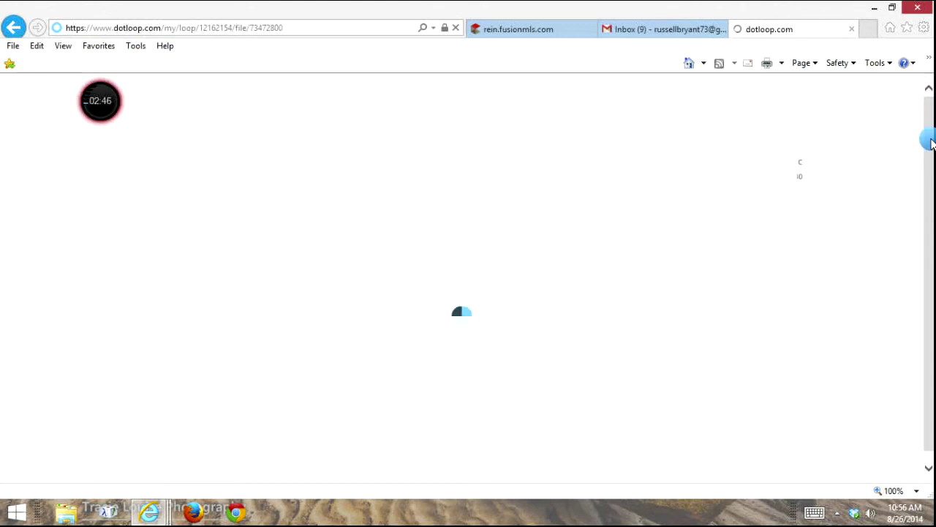
{"action": "left_click_drag", "start_coordinate": [930, 101], "coordinate": [889, 491]}
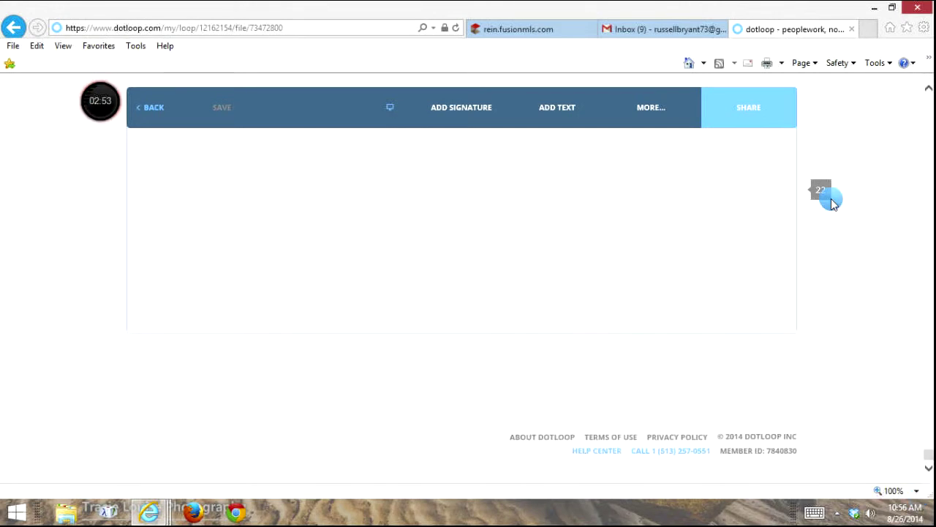
{"action": "left_click", "coordinate": [929, 89]}
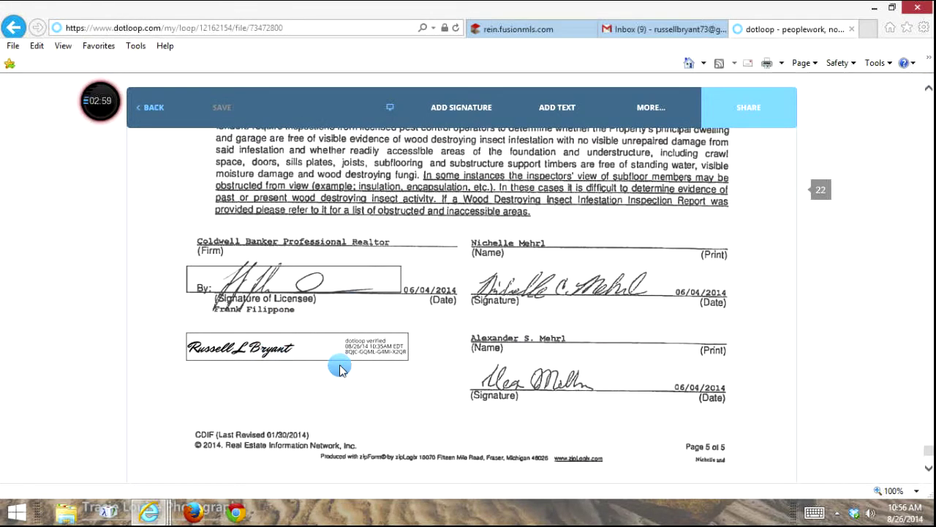
{"action": "left_click", "coordinate": [564, 110]}
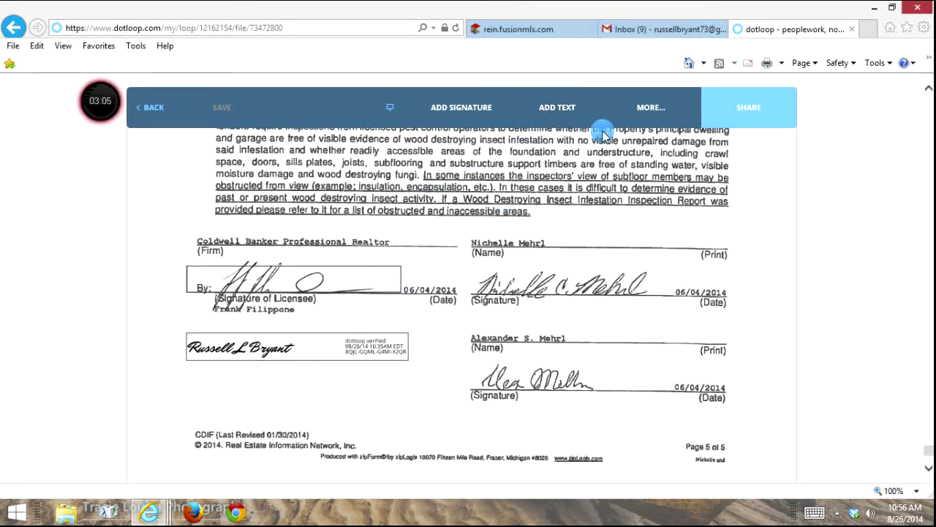
{"action": "left_click", "coordinate": [658, 98]}
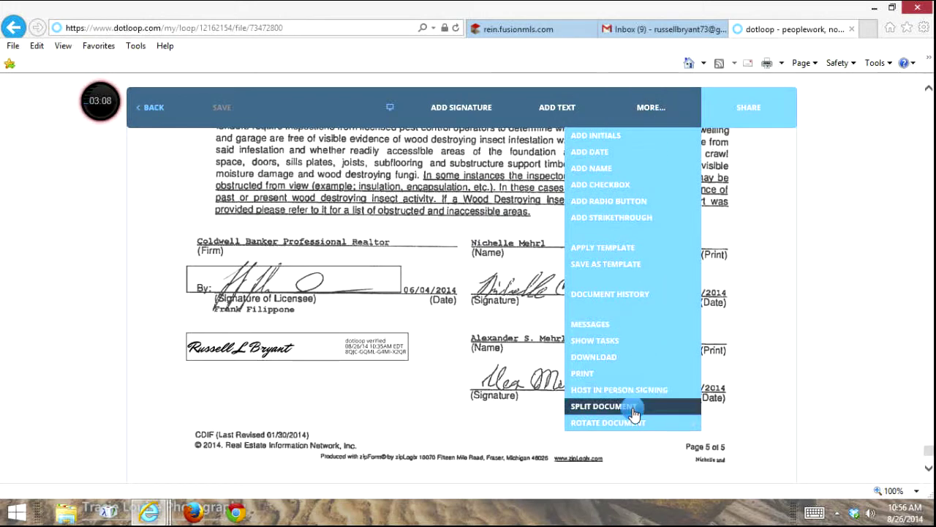
{"action": "mouse_move", "coordinate": [629, 431]}
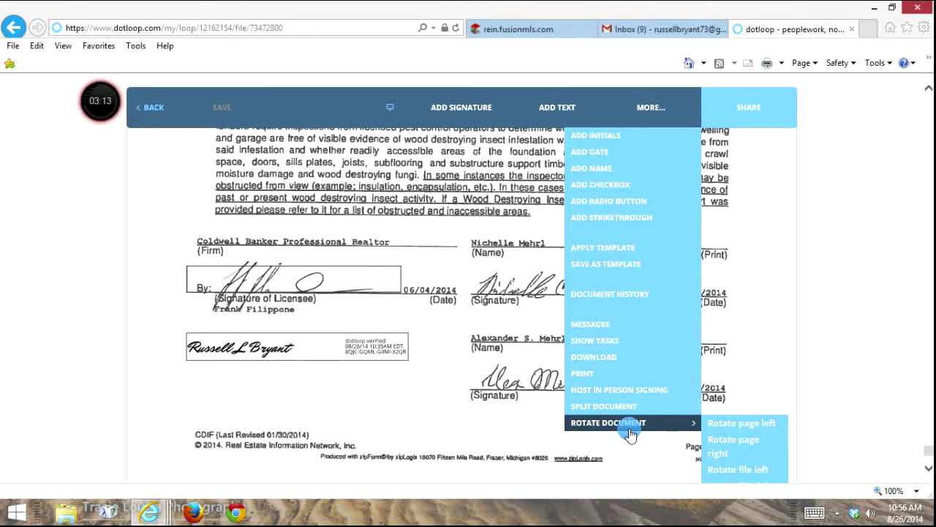
{"action": "left_click", "coordinate": [631, 434]}
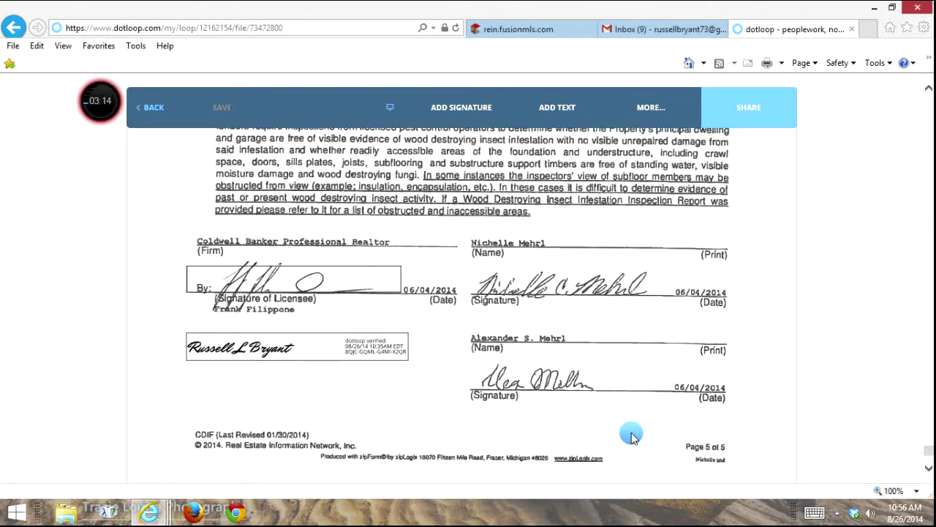
Start splitting the flat PDF copy and set the number of resulting files to 5.
{"action": "left_click", "coordinate": [640, 110]}
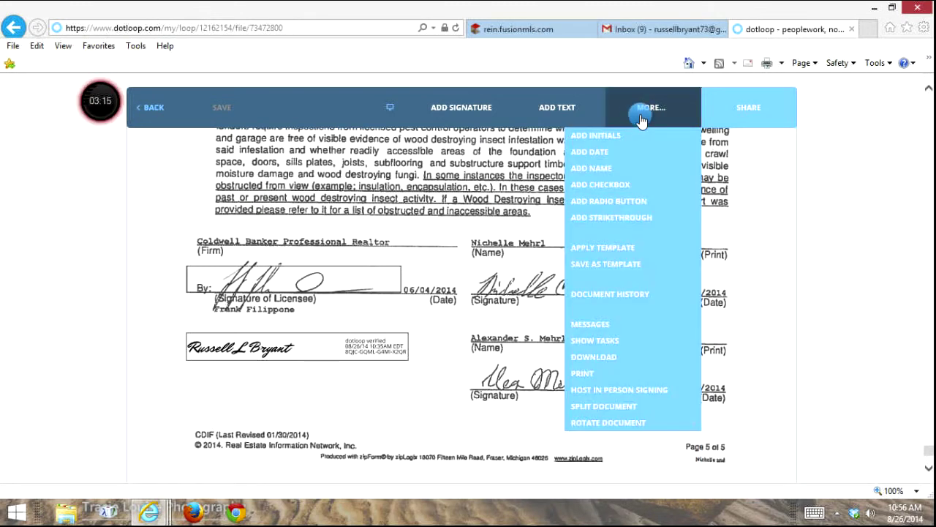
{"action": "left_click", "coordinate": [593, 411]}
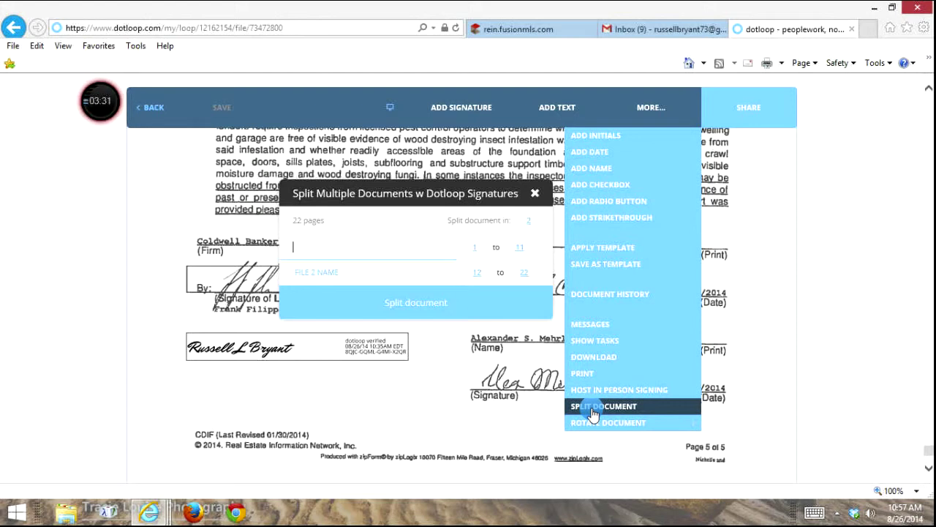
{"action": "left_click", "coordinate": [517, 224]}
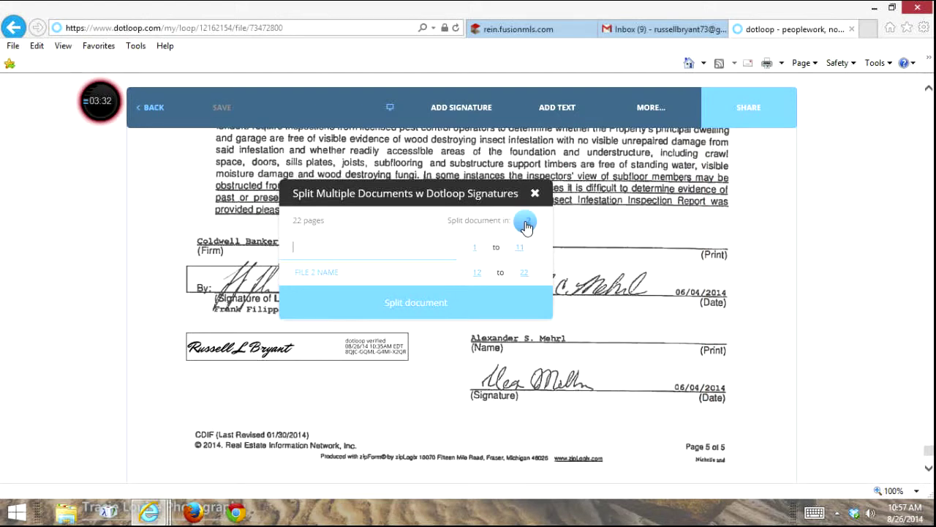
{"action": "left_click", "coordinate": [530, 279]}
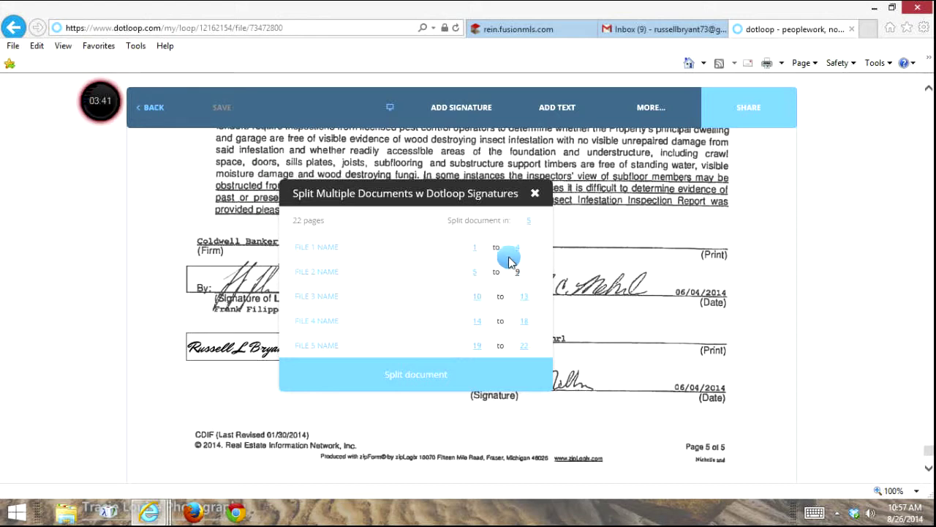
Set the last page of File 2 to 14 in the split settings.
{"action": "left_click", "coordinate": [452, 260]}
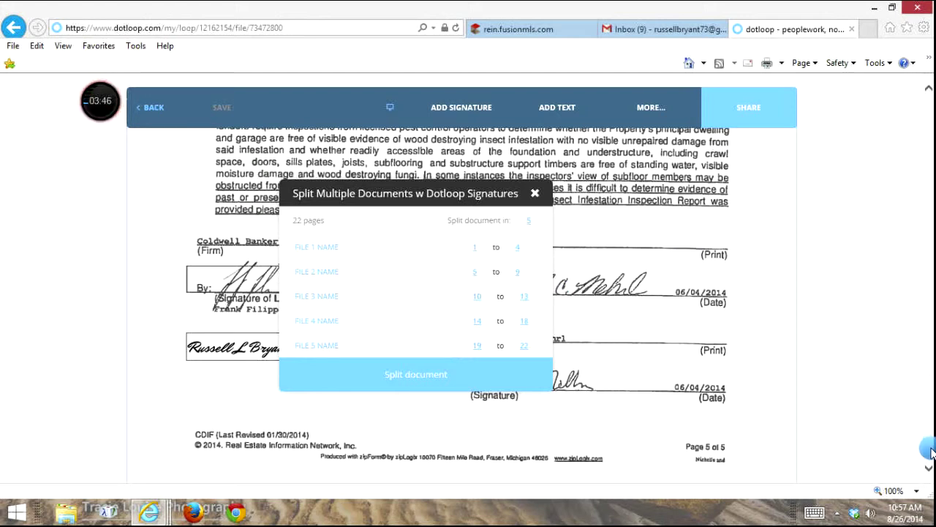
{"action": "left_click_drag", "start_coordinate": [927, 450], "coordinate": [914, 253]}
{"action": "left_click_drag", "start_coordinate": [902, 183], "coordinate": [853, 445]}
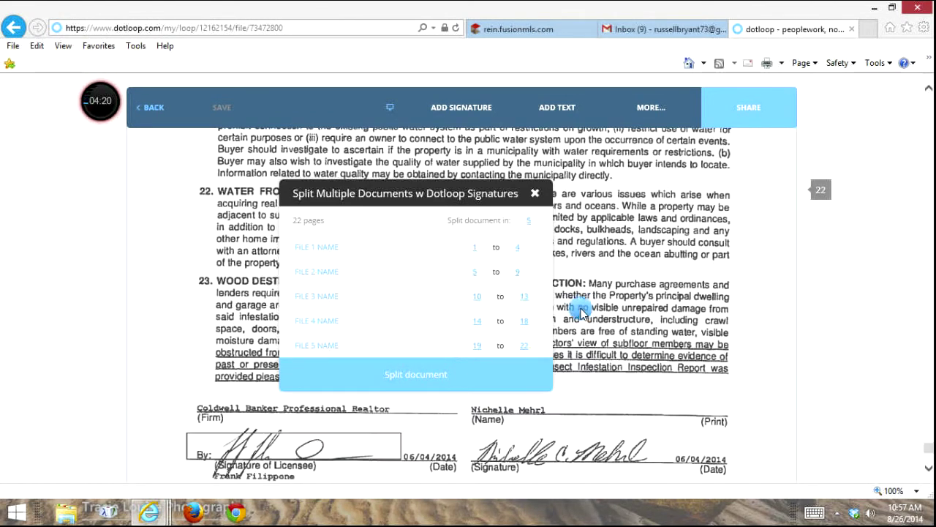
{"action": "left_click", "coordinate": [518, 249]}
{"action": "left_click", "coordinate": [470, 281]}
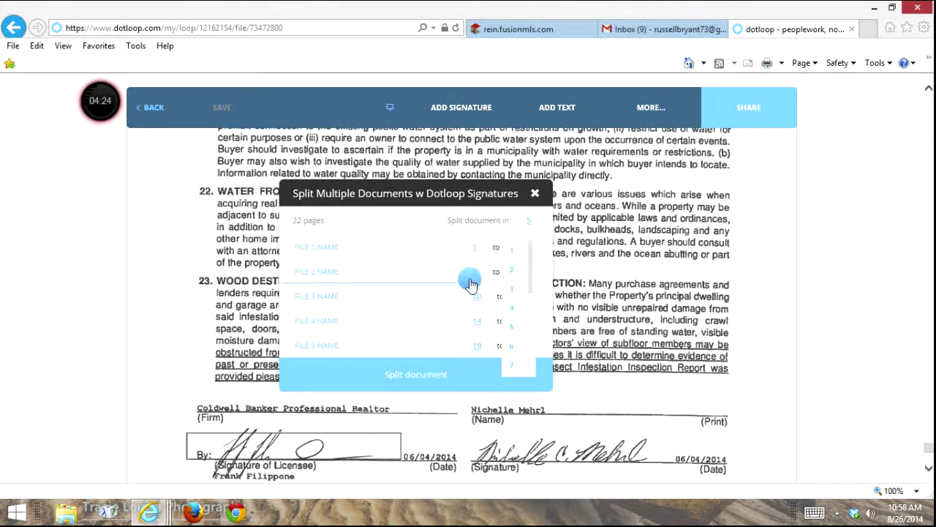
{"action": "left_click", "coordinate": [518, 276]}
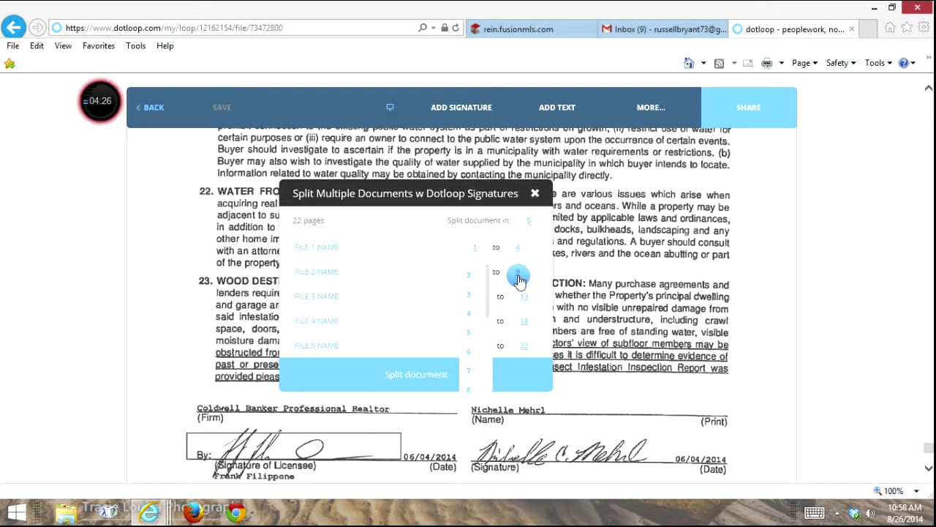
{"action": "left_click", "coordinate": [519, 384]}
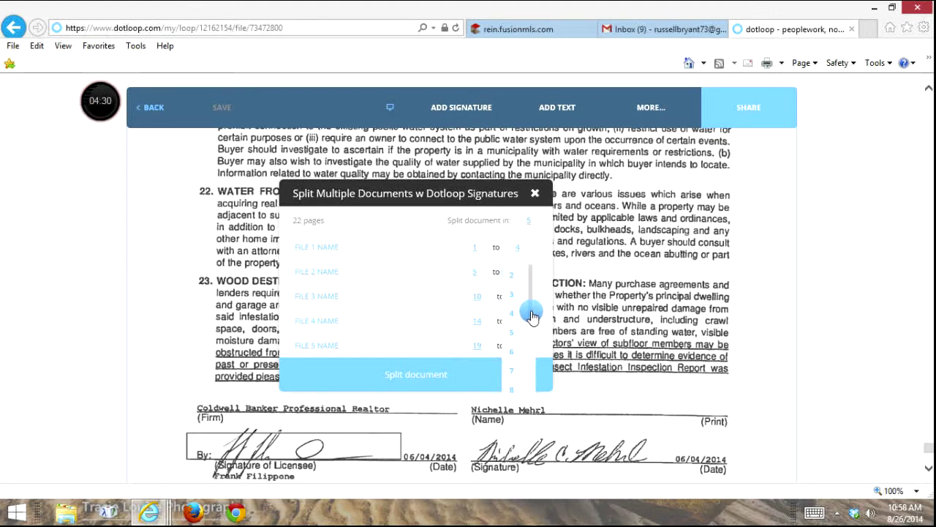
{"action": "left_click_drag", "start_coordinate": [531, 309], "coordinate": [523, 372]}
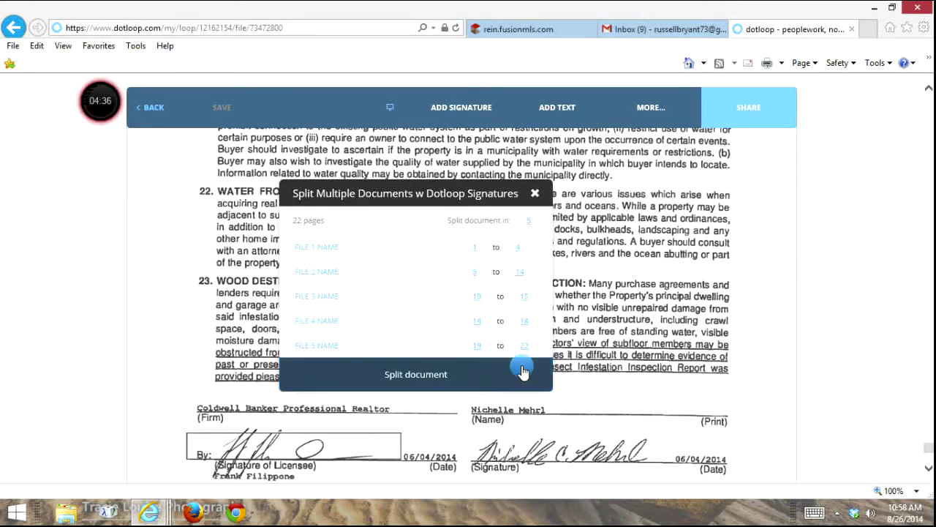
{"action": "left_click", "coordinate": [481, 300]}
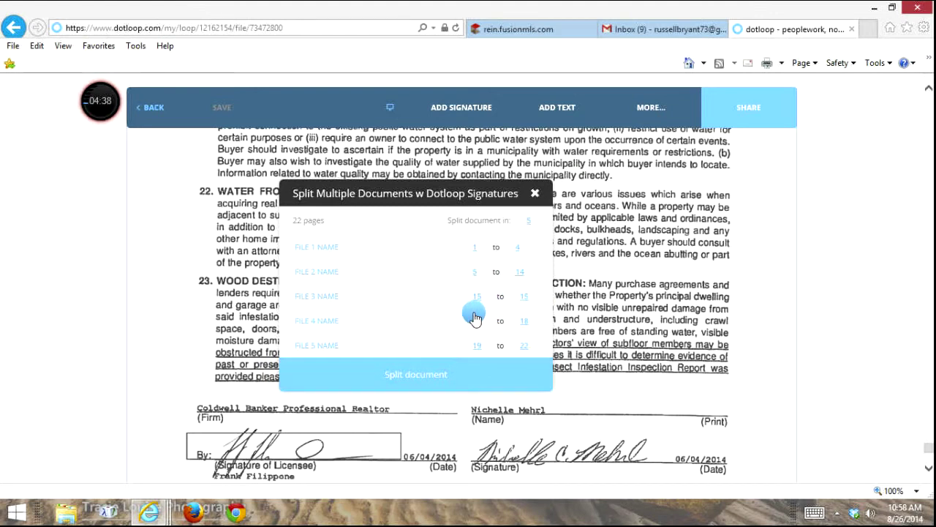
Set the last page of File 4 to 7 in the split settings.
{"action": "left_click", "coordinate": [519, 322]}
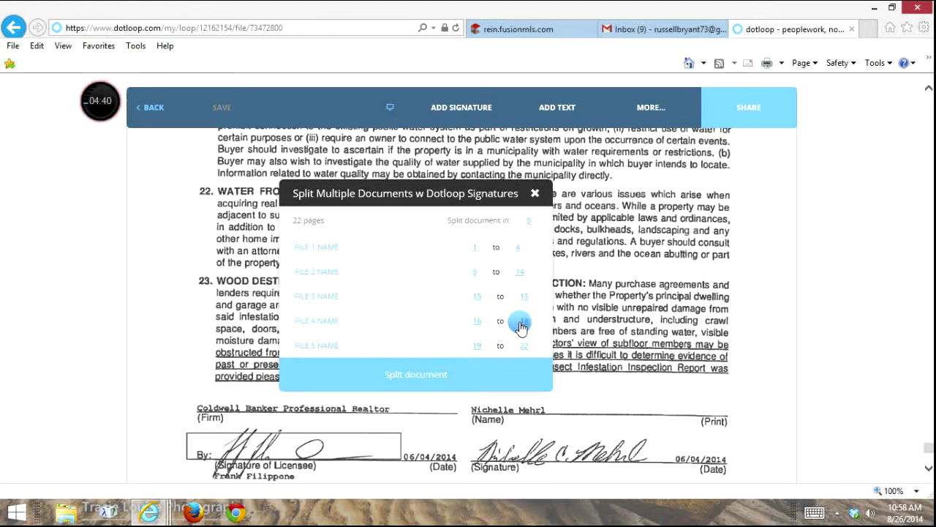
{"action": "left_click", "coordinate": [520, 323]}
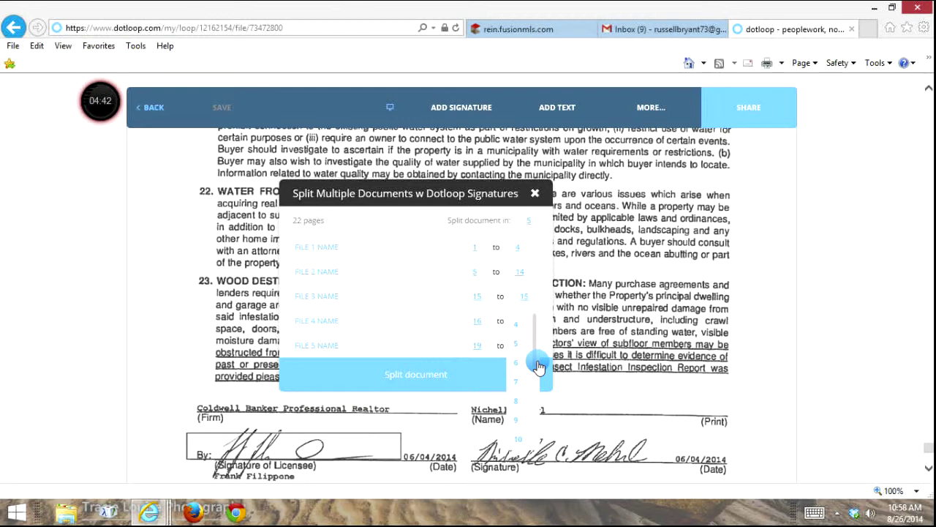
{"action": "left_click", "coordinate": [516, 382]}
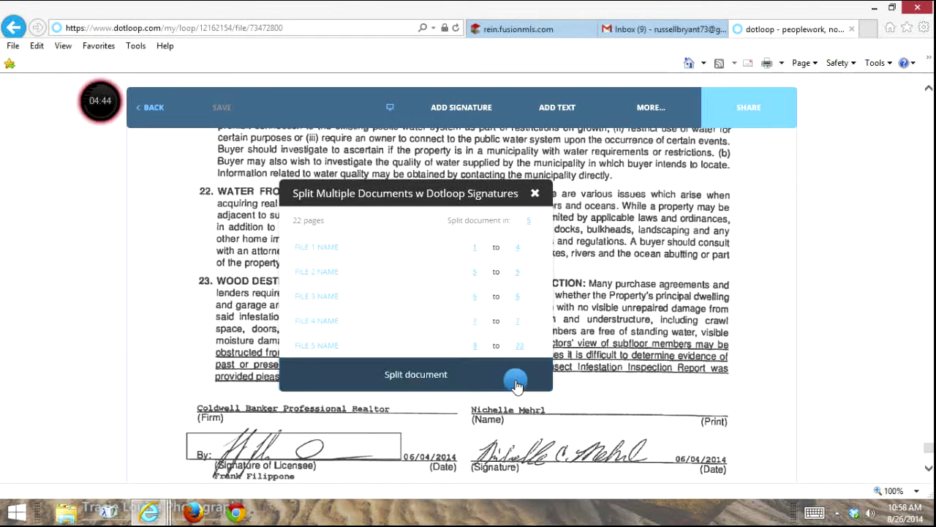
Set the last page of File 1 to 1 and the last page of File 2 to 14 in the split settings.
{"action": "left_click", "coordinate": [520, 252]}
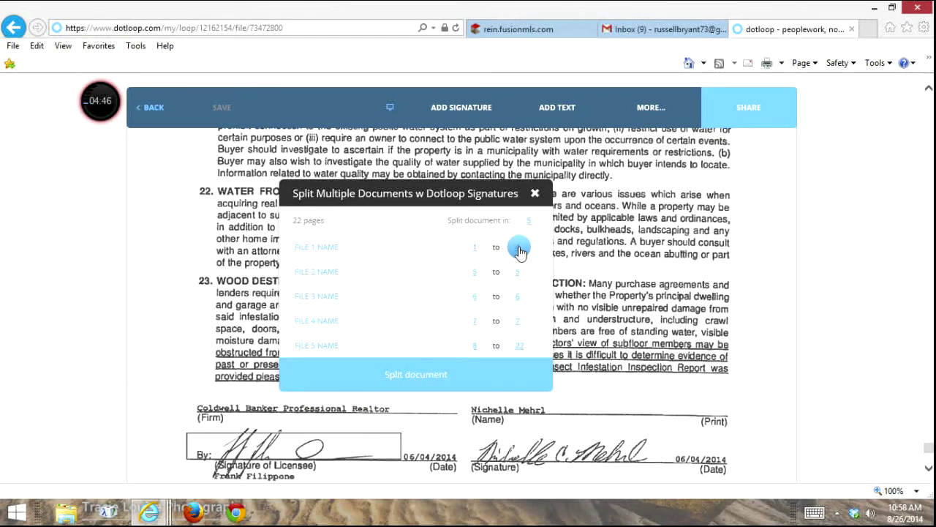
{"action": "left_click", "coordinate": [519, 275]}
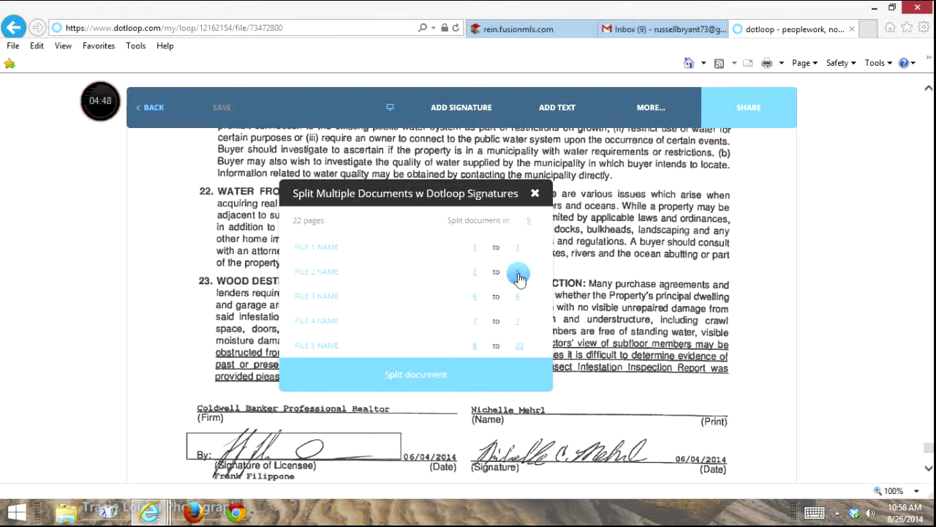
{"action": "left_click", "coordinate": [518, 275]}
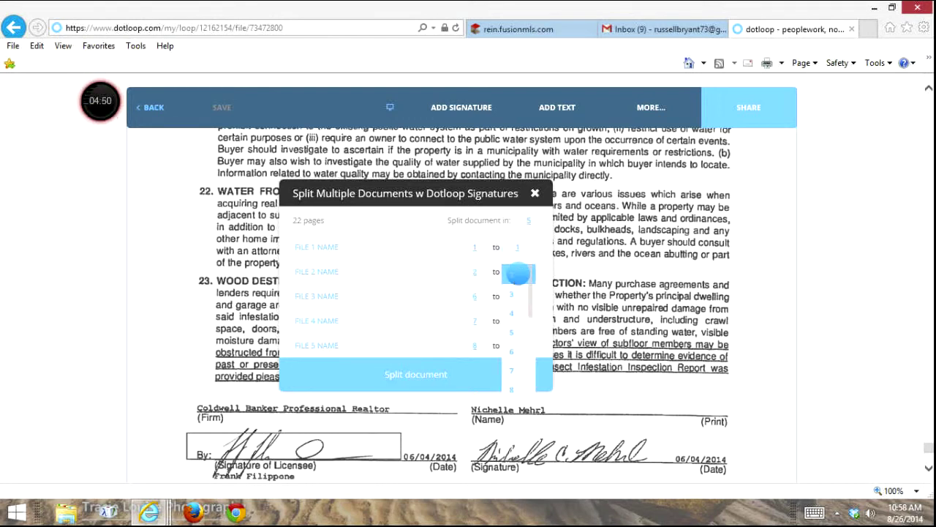
{"action": "left_click", "coordinate": [518, 273]}
{"action": "left_click", "coordinate": [518, 273]}
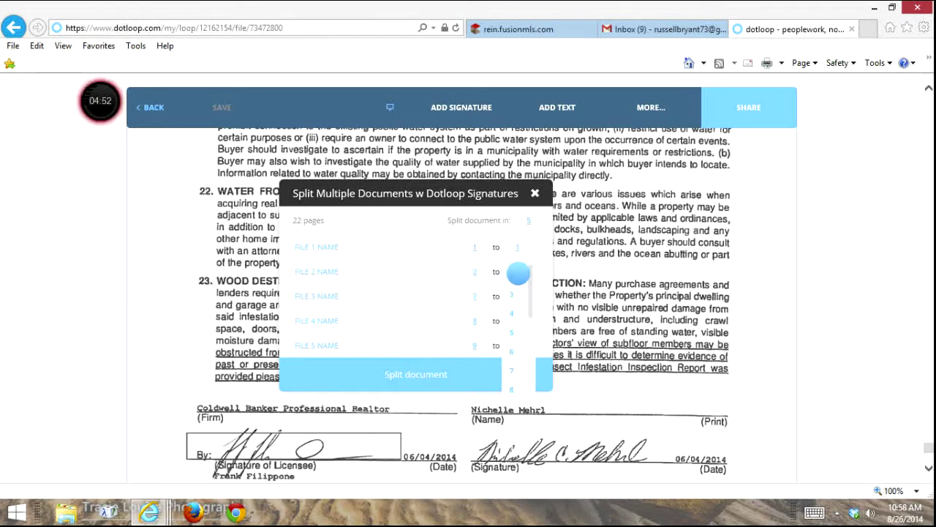
{"action": "left_click", "coordinate": [518, 273]}
{"action": "left_click", "coordinate": [518, 272]}
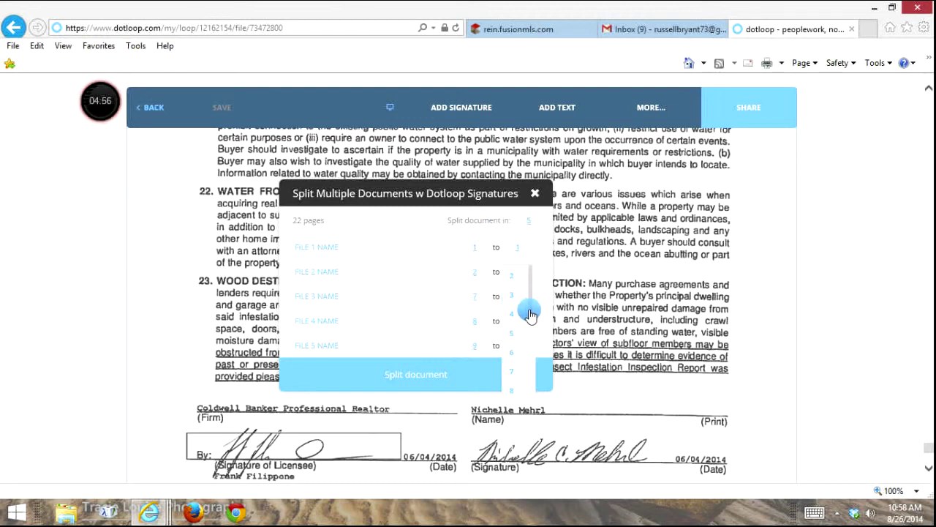
{"action": "left_click_drag", "start_coordinate": [530, 309], "coordinate": [532, 346]}
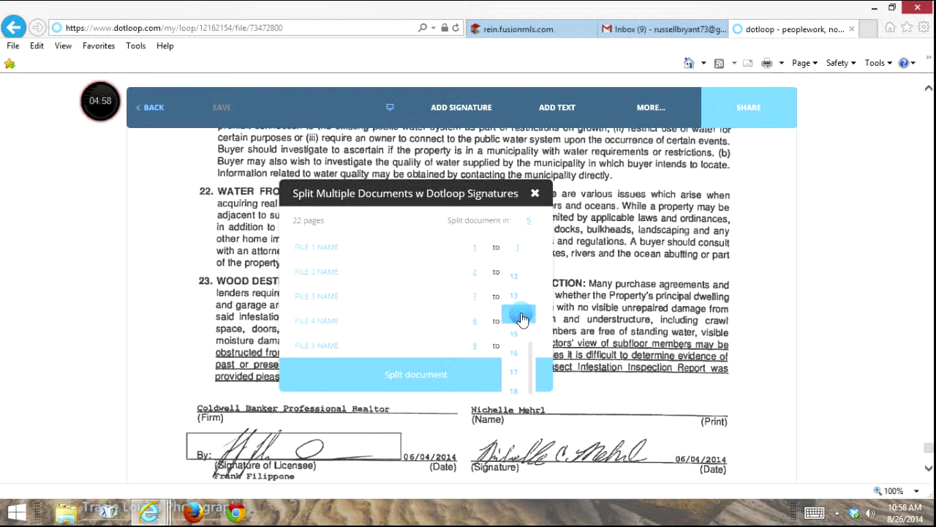
{"action": "left_click", "coordinate": [520, 315]}
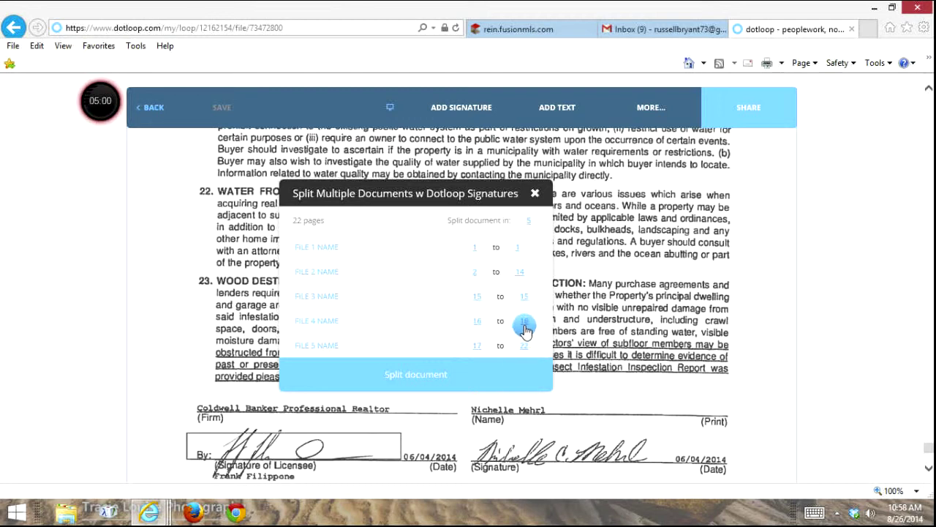
Set the last page of File 4 to 17 in the split settings.
{"action": "left_click", "coordinate": [524, 324]}
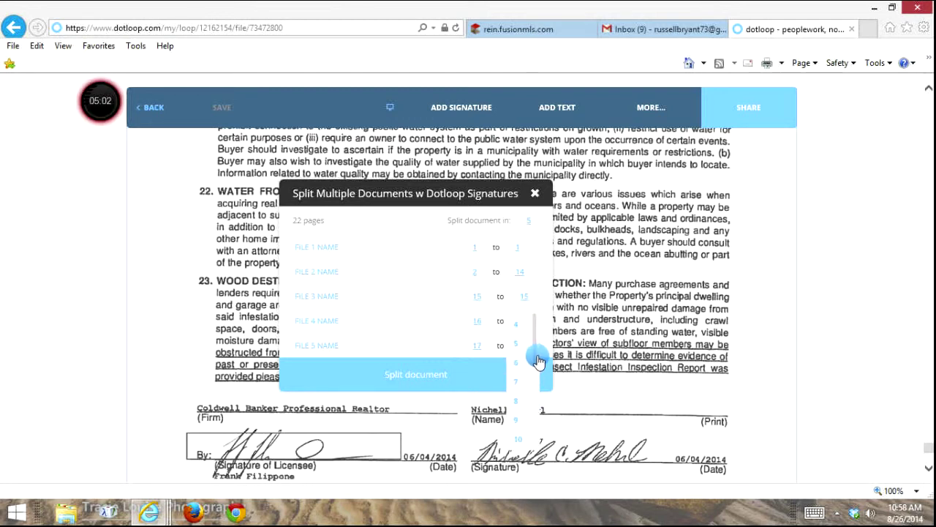
{"action": "left_click_drag", "start_coordinate": [535, 359], "coordinate": [532, 423]}
{"action": "left_click", "coordinate": [533, 365]}
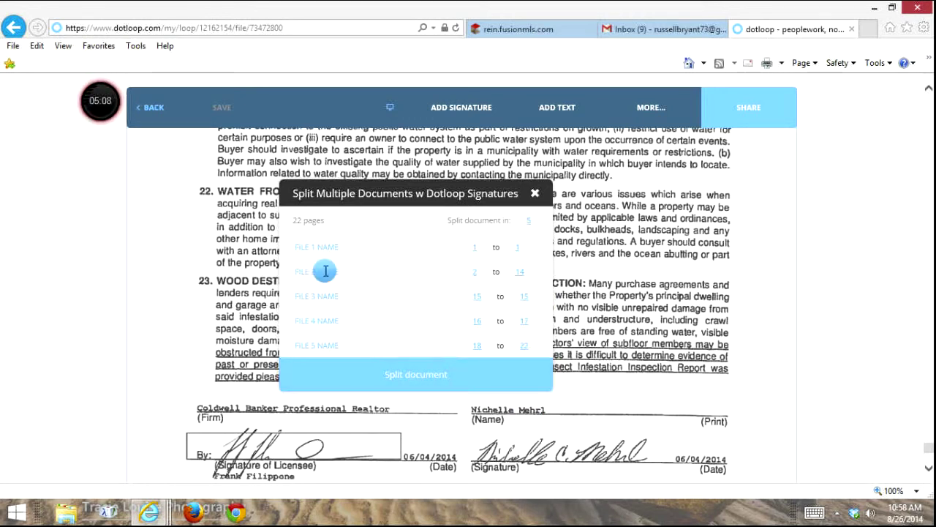
Name the first split file MLS Sheet.
{"action": "left_click", "coordinate": [314, 251]}
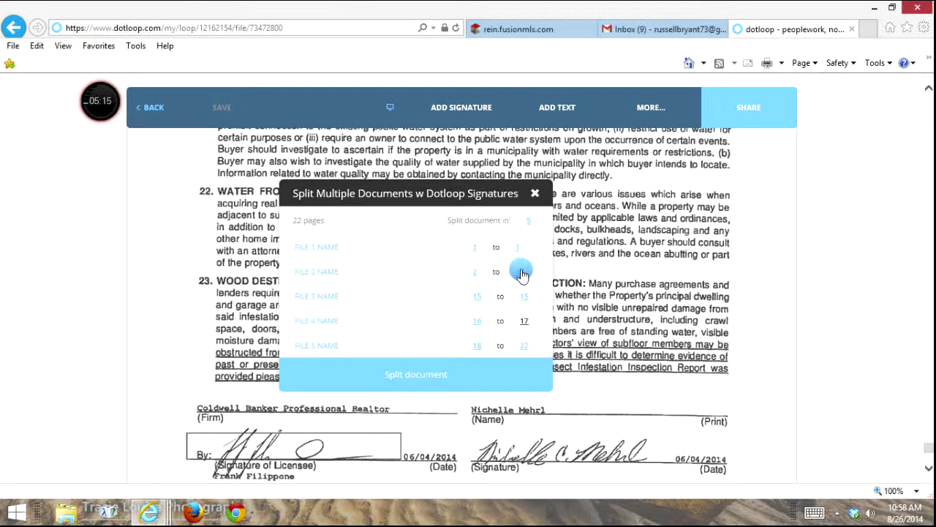
{"action": "left_click", "coordinate": [369, 245]}
{"action": "type", "text": "MLS"}
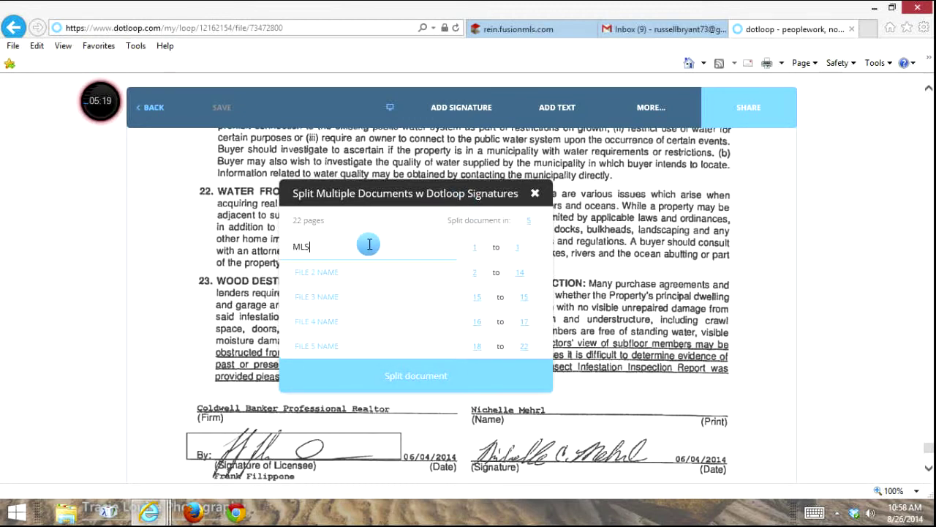
{"action": "type", "text": " Sheet"}
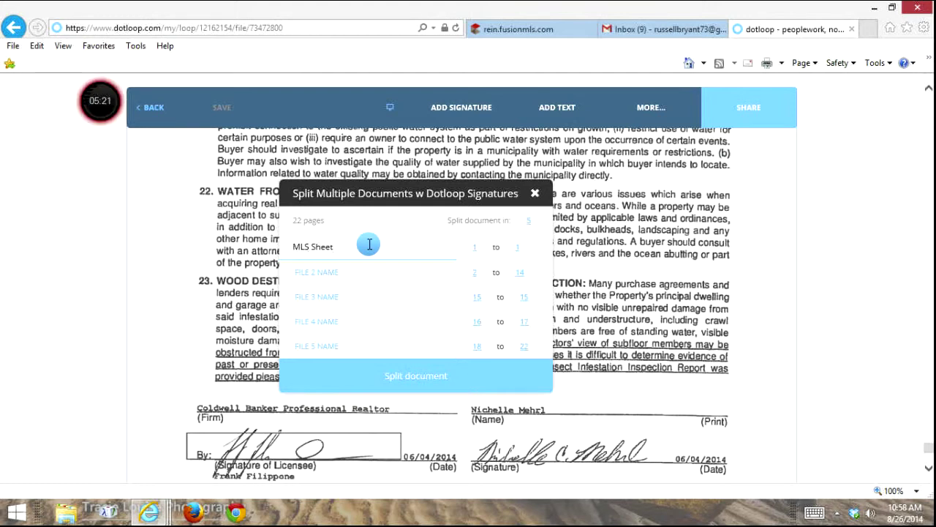
Name the second split file PA and the third COM-1.
{"action": "left_click", "coordinate": [323, 278]}
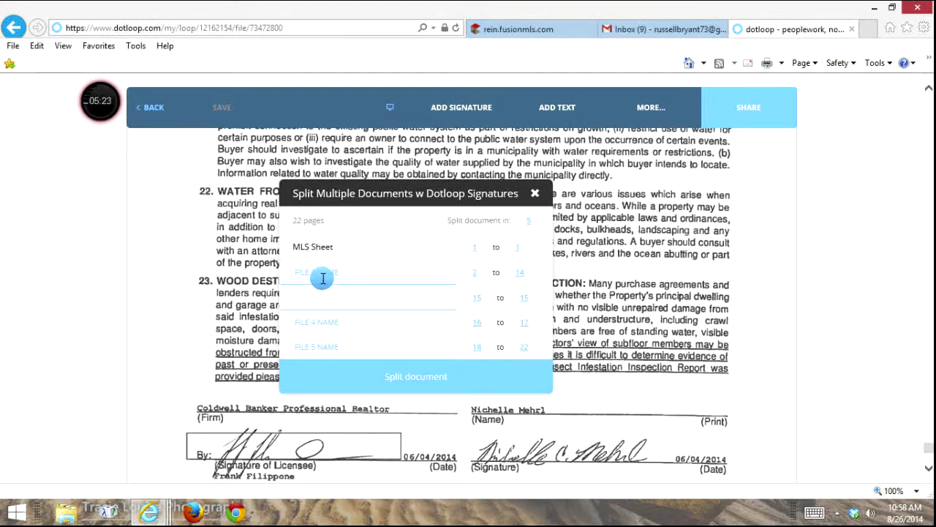
{"action": "type", "text": "PA"}
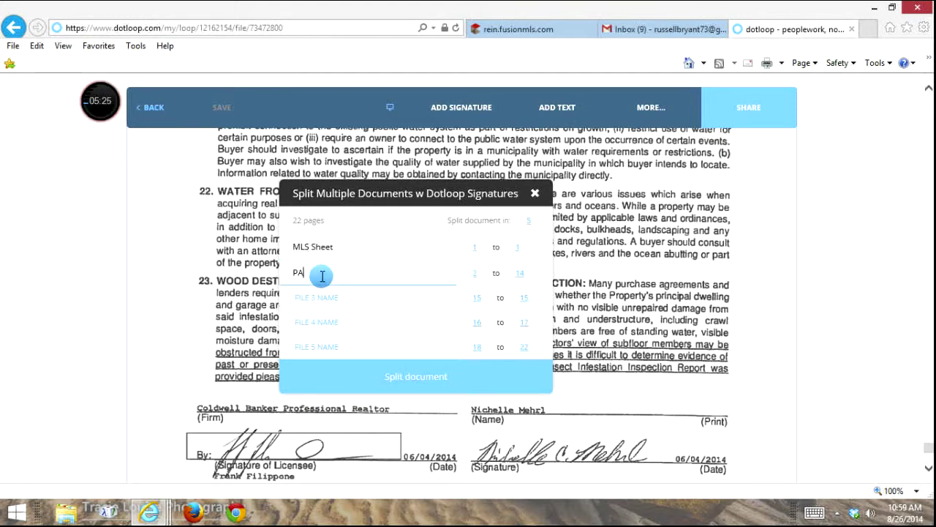
{"action": "type", "text": "COM"}
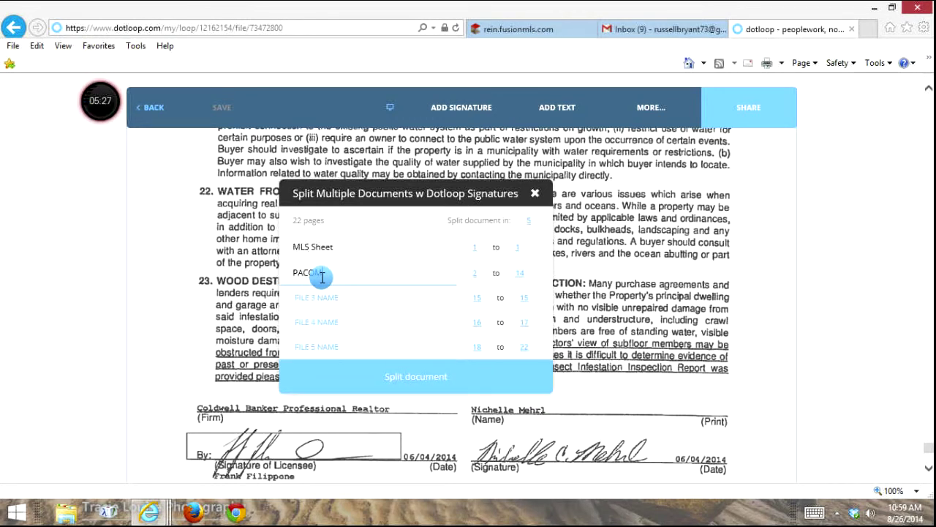
{"action": "key", "text": "BackSpace"}
{"action": "key", "text": "BackSpace"}
{"action": "key", "text": "BackSpace"}
{"action": "key", "text": "Tab"}
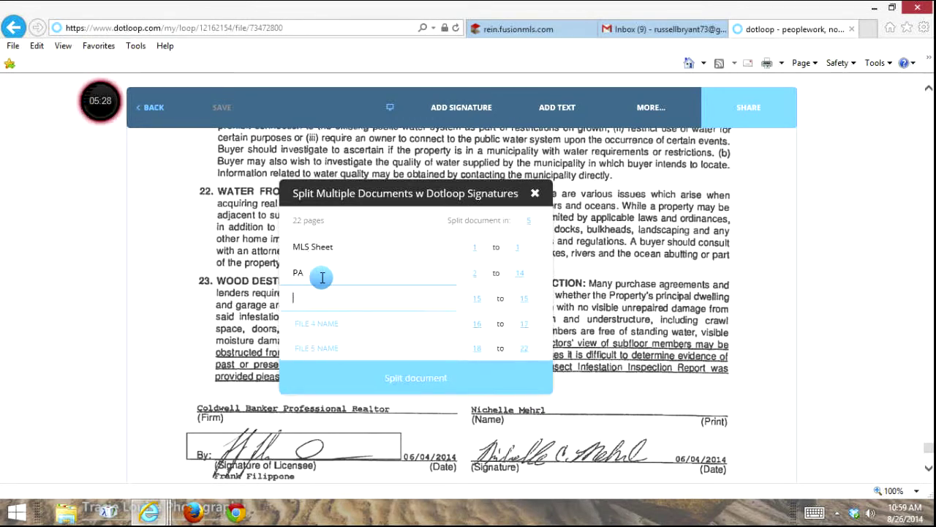
{"action": "type", "text": "COM-1"}
{"action": "key", "text": "Tab"}
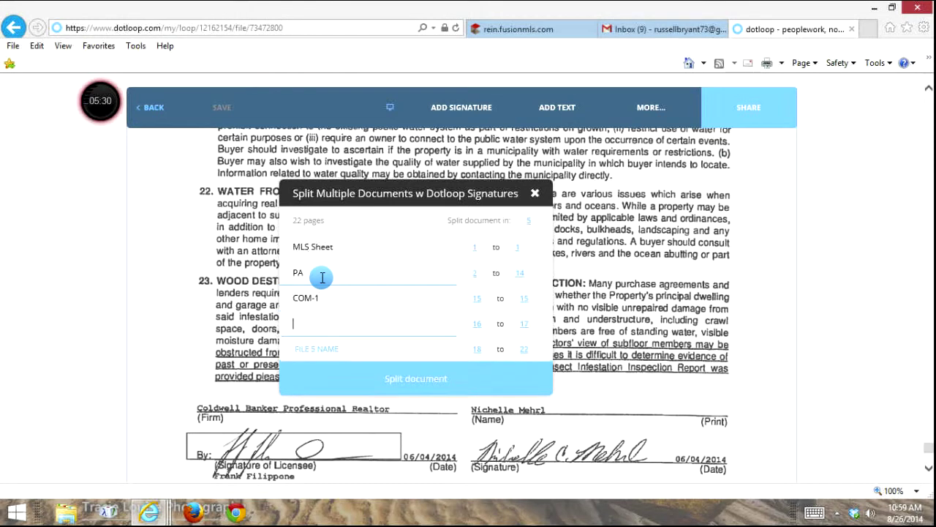
{"action": "left_click", "coordinate": [323, 277]}
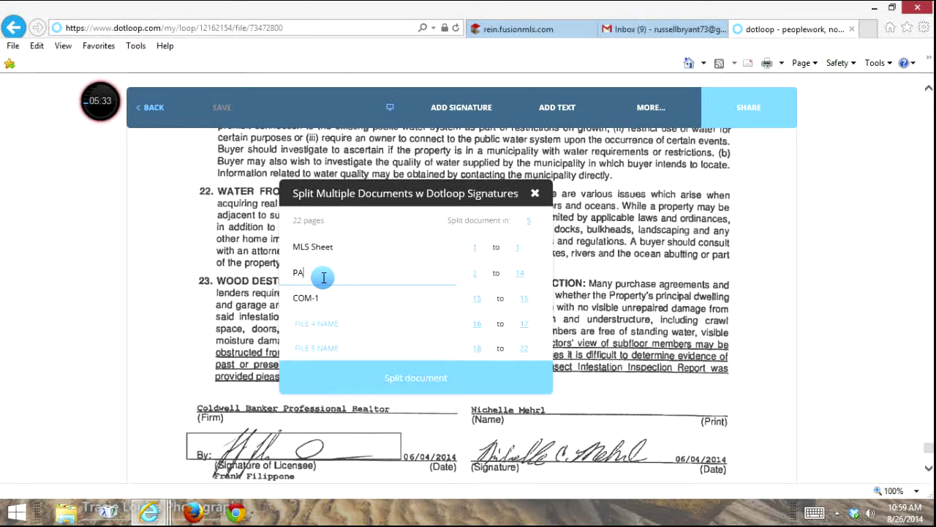
{"action": "type", "text": "PICR"}
{"action": "key", "text": "BackSpace"}
{"action": "key", "text": "BackSpace"}
{"action": "key", "text": "BackSpace"}
{"action": "key", "text": "BackSpace"}
{"action": "key", "text": "BackSpace"}
{"action": "key", "text": "BackSpace"}
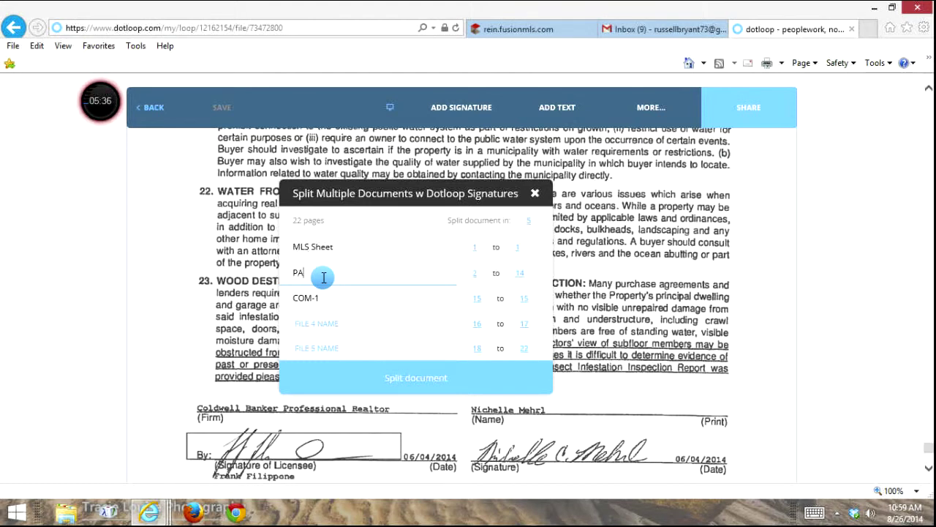
Name the fourth split file PICA and the fifth CDIF.
{"action": "key", "text": "Tab"}
{"action": "key", "text": "Tab"}
{"action": "type", "text": "PICA"}
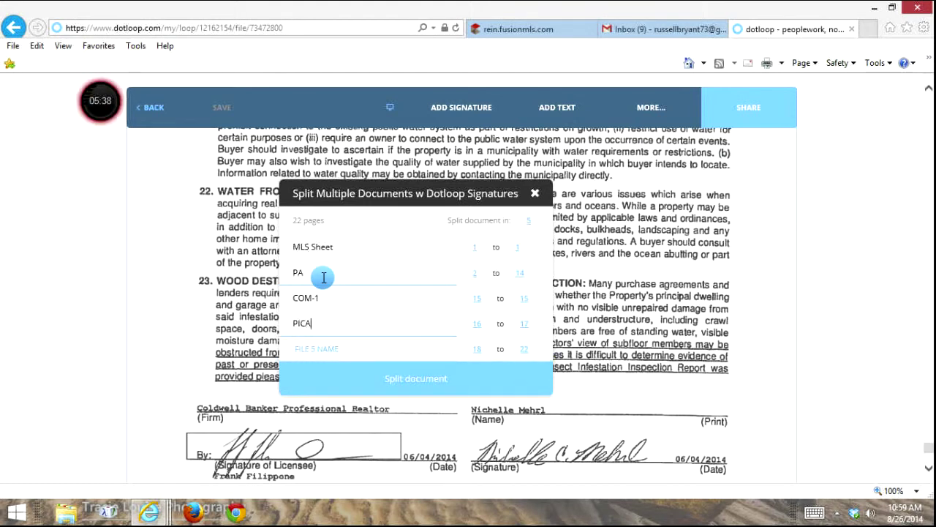
{"action": "key", "text": "Tab"}
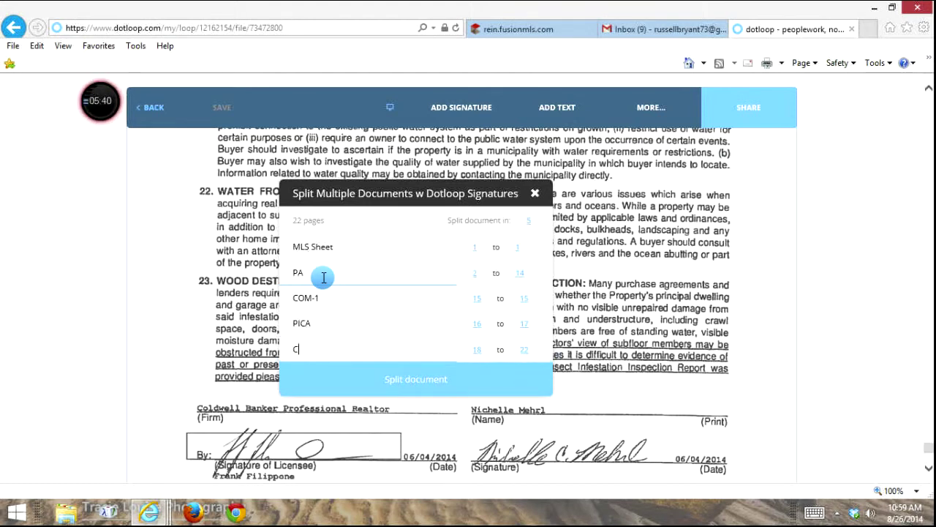
{"action": "type", "text": "CDIF"}
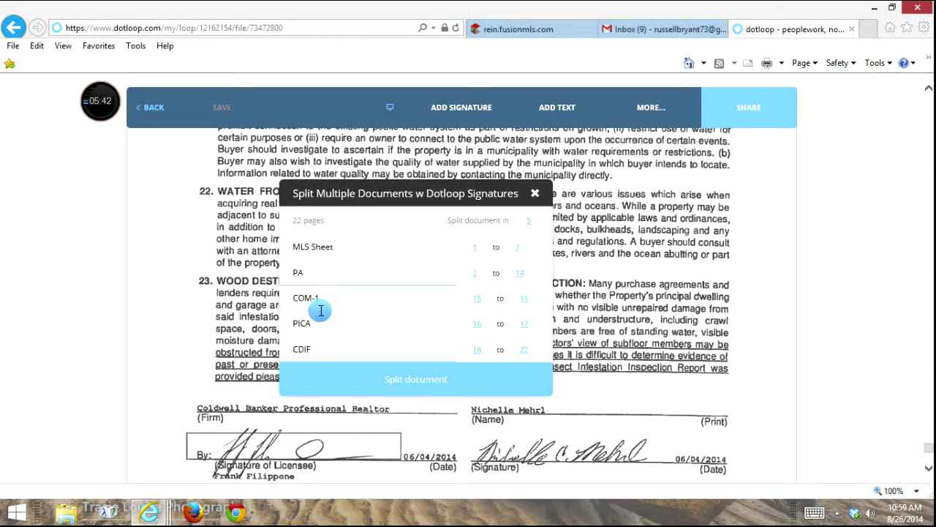
Split the document into the five named files and return to the document list of Test Loop.
{"action": "left_click", "coordinate": [403, 380]}
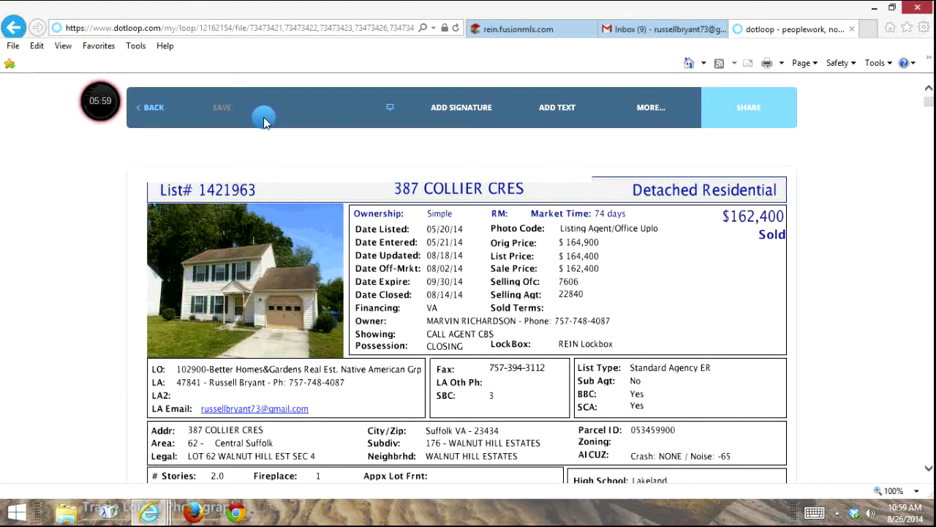
{"action": "left_click", "coordinate": [153, 117]}
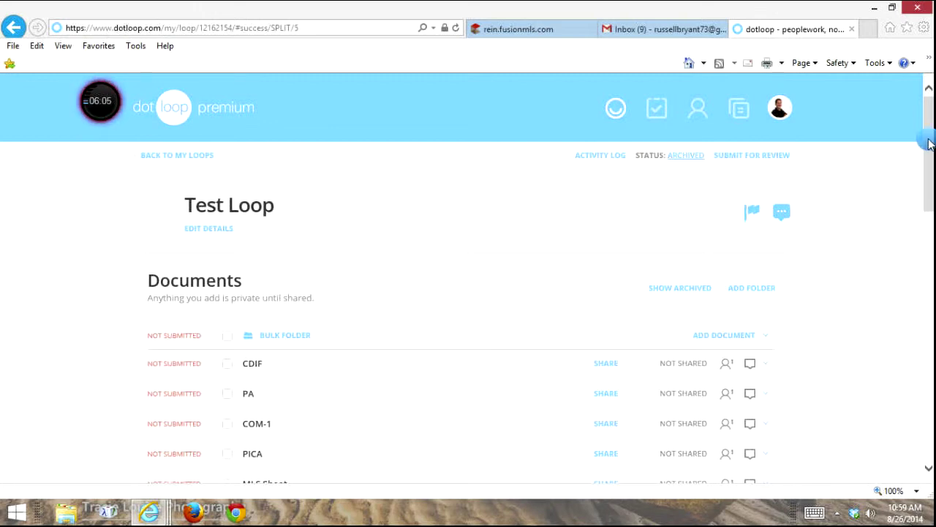
{"action": "left_click_drag", "start_coordinate": [929, 147], "coordinate": [923, 184]}
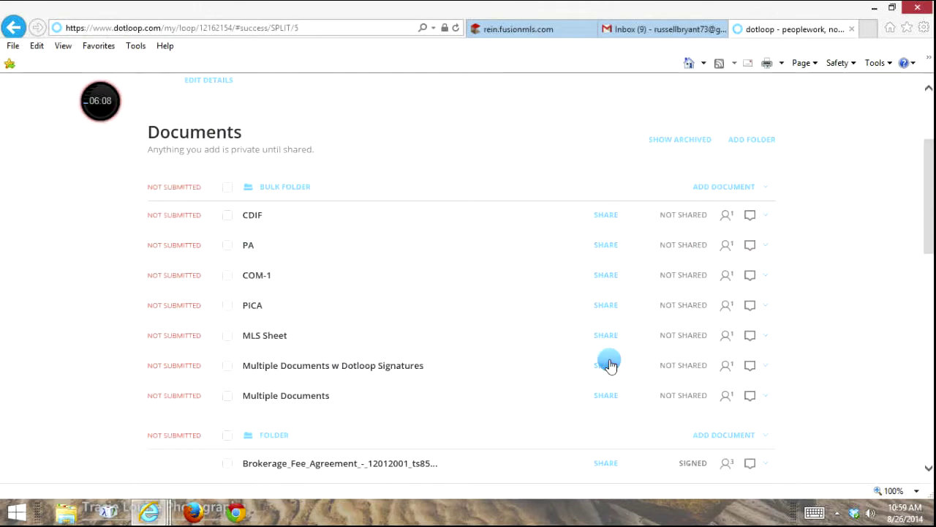
Archive the Multiple Documents w Dotloop Signatures and Multiple Documents files in the Bulk Folder.
{"action": "left_click", "coordinate": [766, 369]}
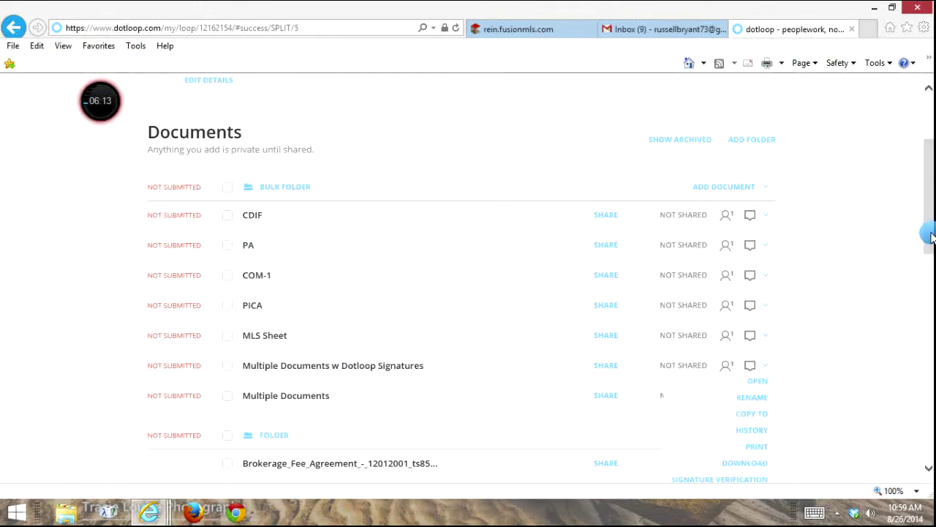
{"action": "left_click_drag", "start_coordinate": [931, 234], "coordinate": [922, 274]}
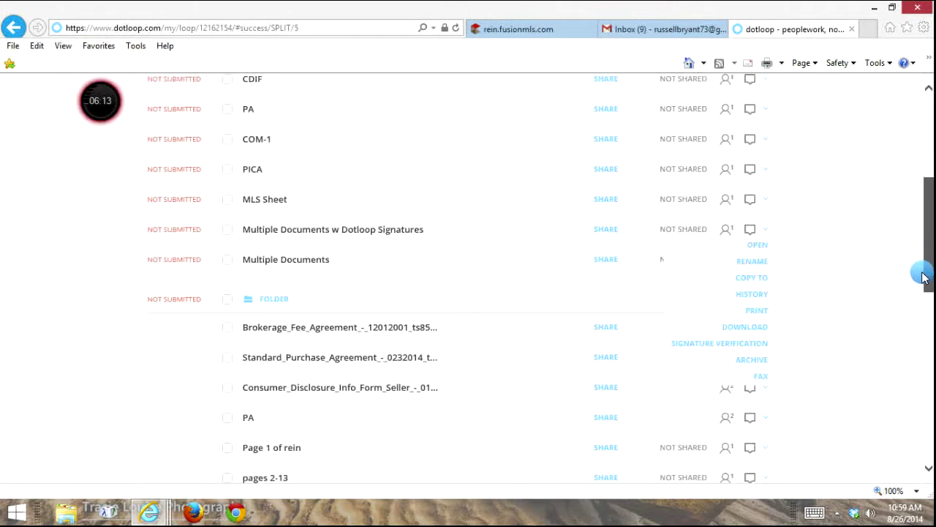
{"action": "left_click", "coordinate": [746, 359]}
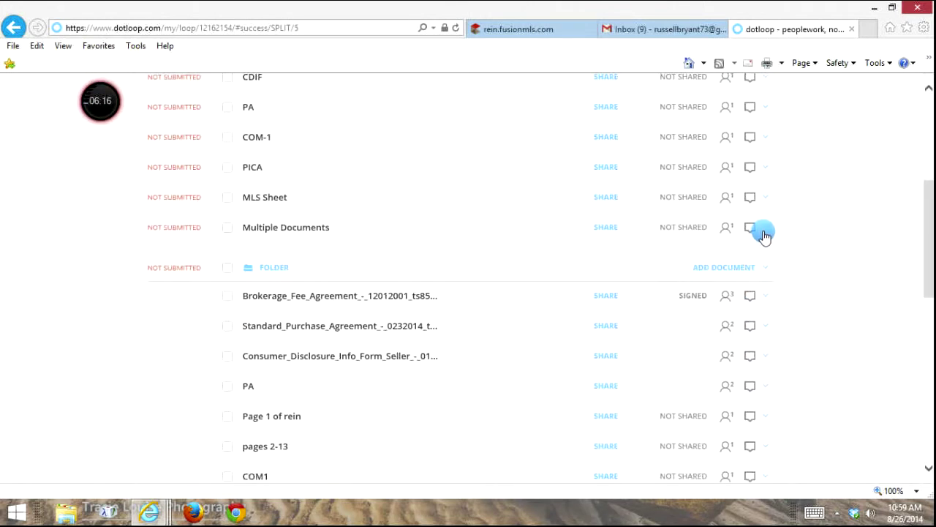
{"action": "left_click", "coordinate": [764, 233]}
{"action": "left_click", "coordinate": [739, 335]}
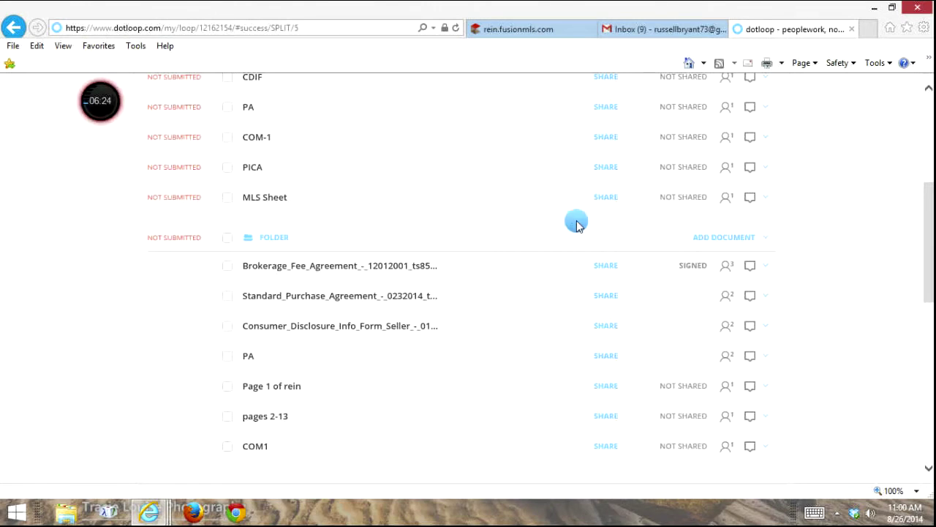
{"action": "scroll", "coordinate": [928, 88], "scroll_direction": "up", "scroll_amount": 4}
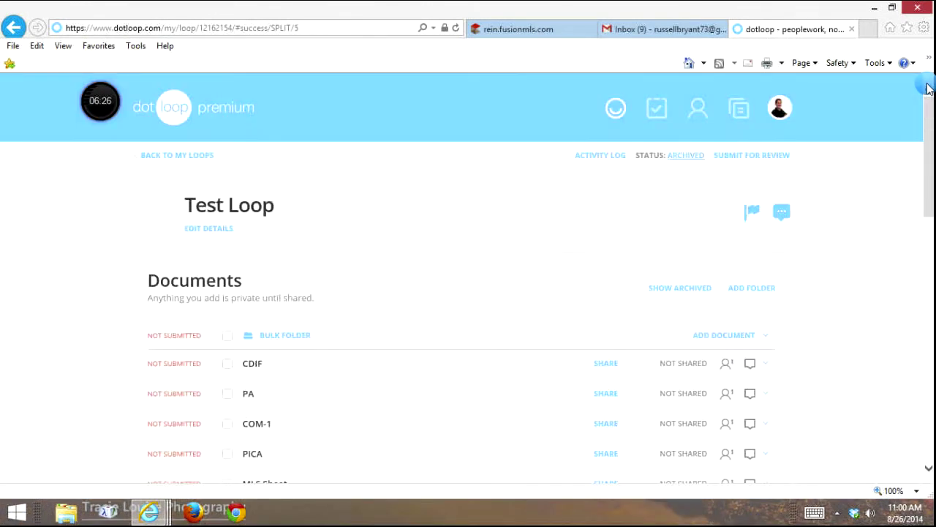
{"action": "mouse_move", "coordinate": [115, 109]}
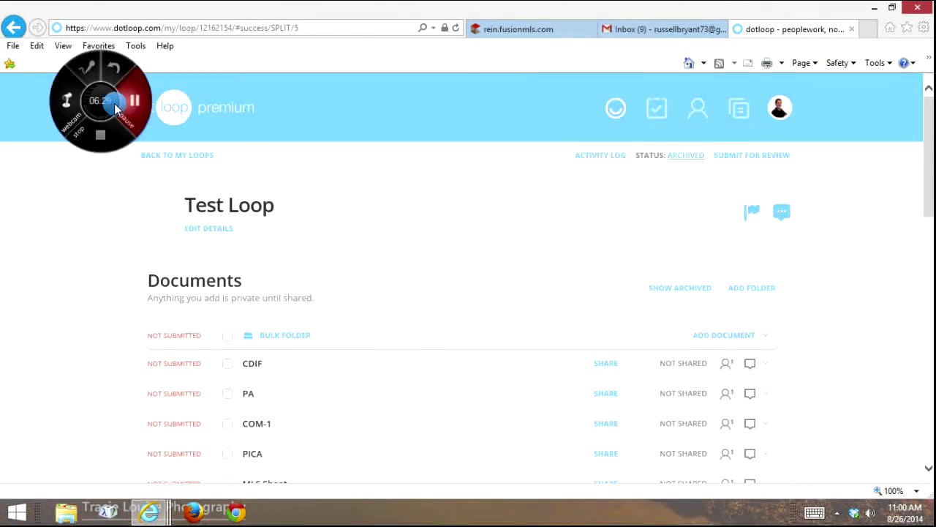